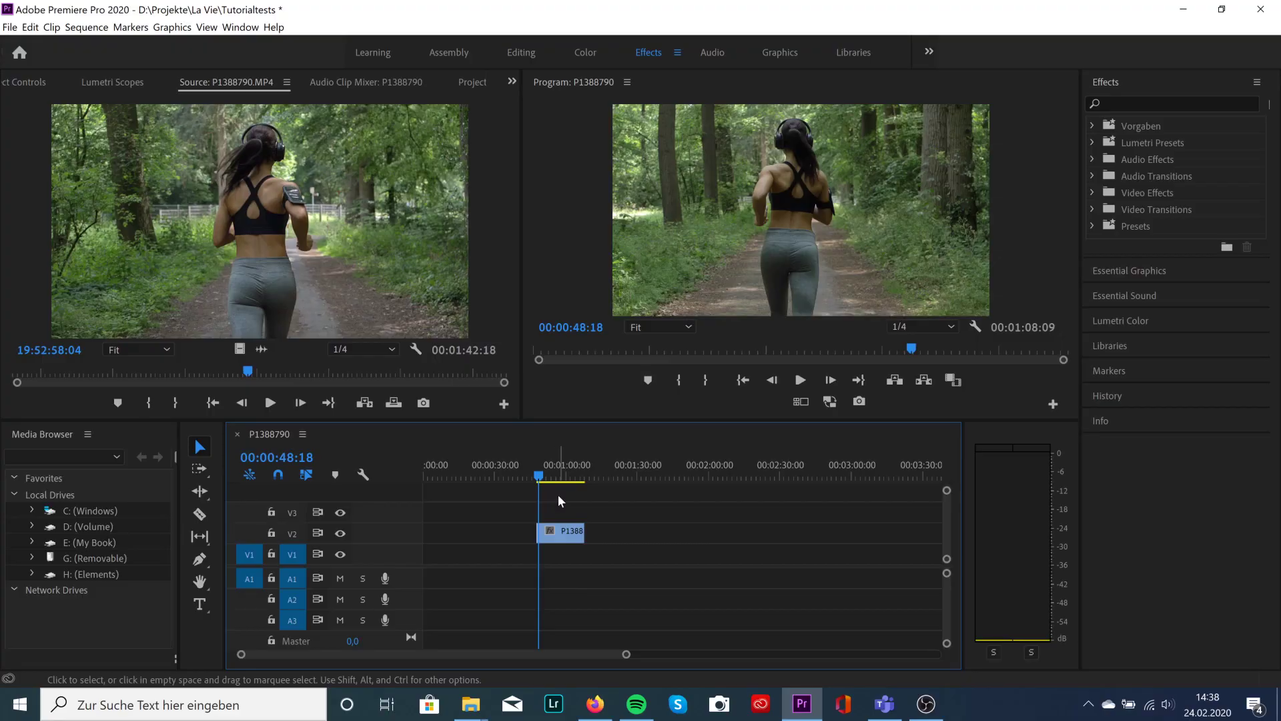
- Copy the P1388790 runner clip from V2 onto track V3 directly above it
left_click(570, 534)
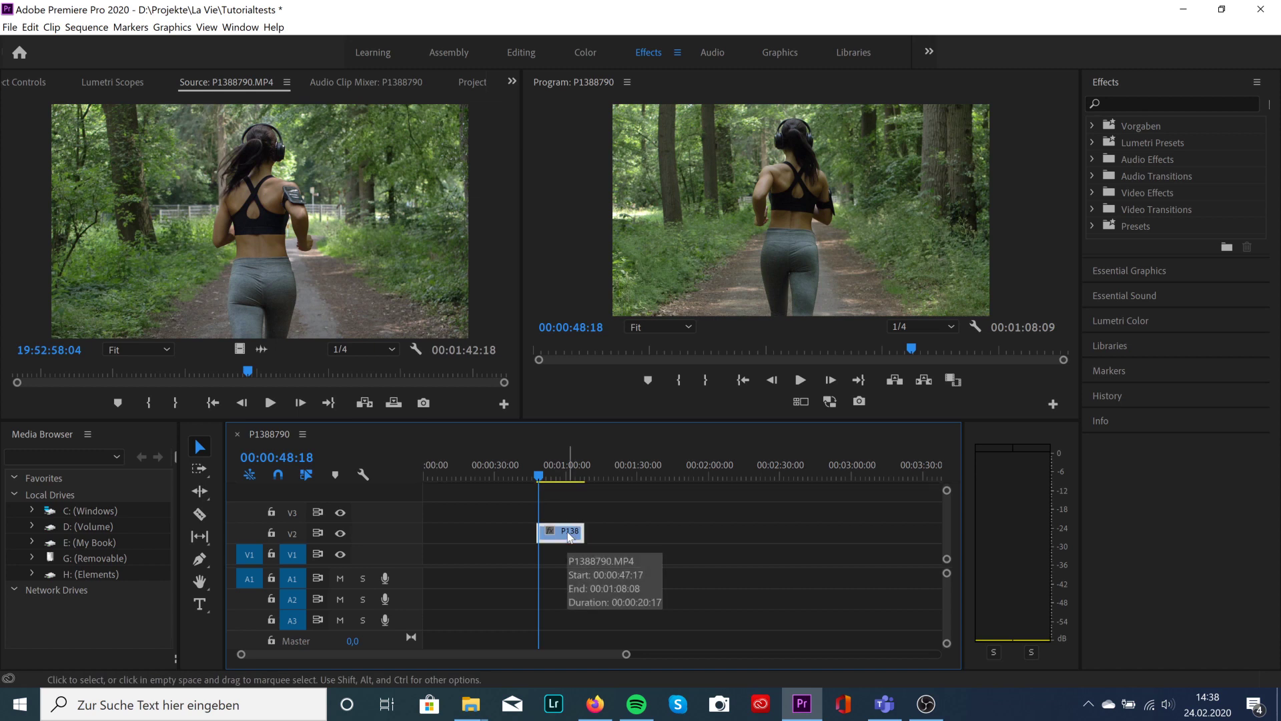
left_click_drag(565, 538, 564, 514)
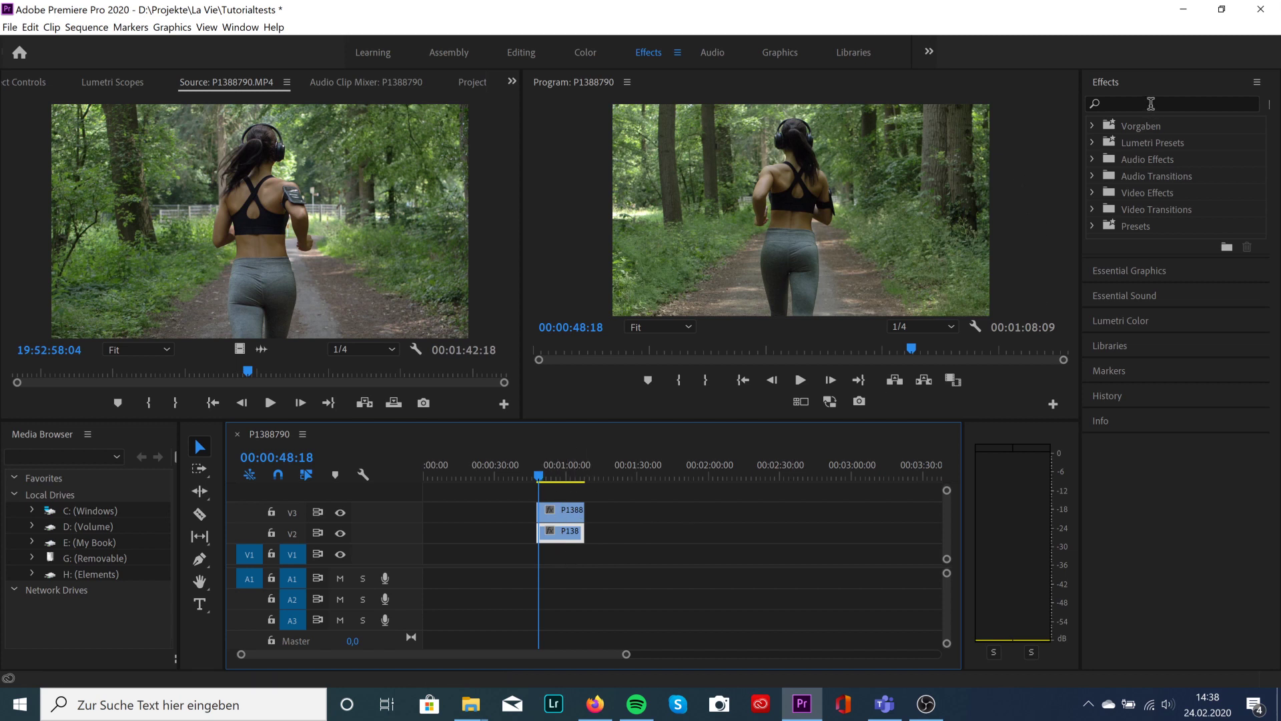
- Apply Lumetri Color from Video Effects > Color Correction to the V2 clip and show its Effect Controls
left_click(1092, 192)
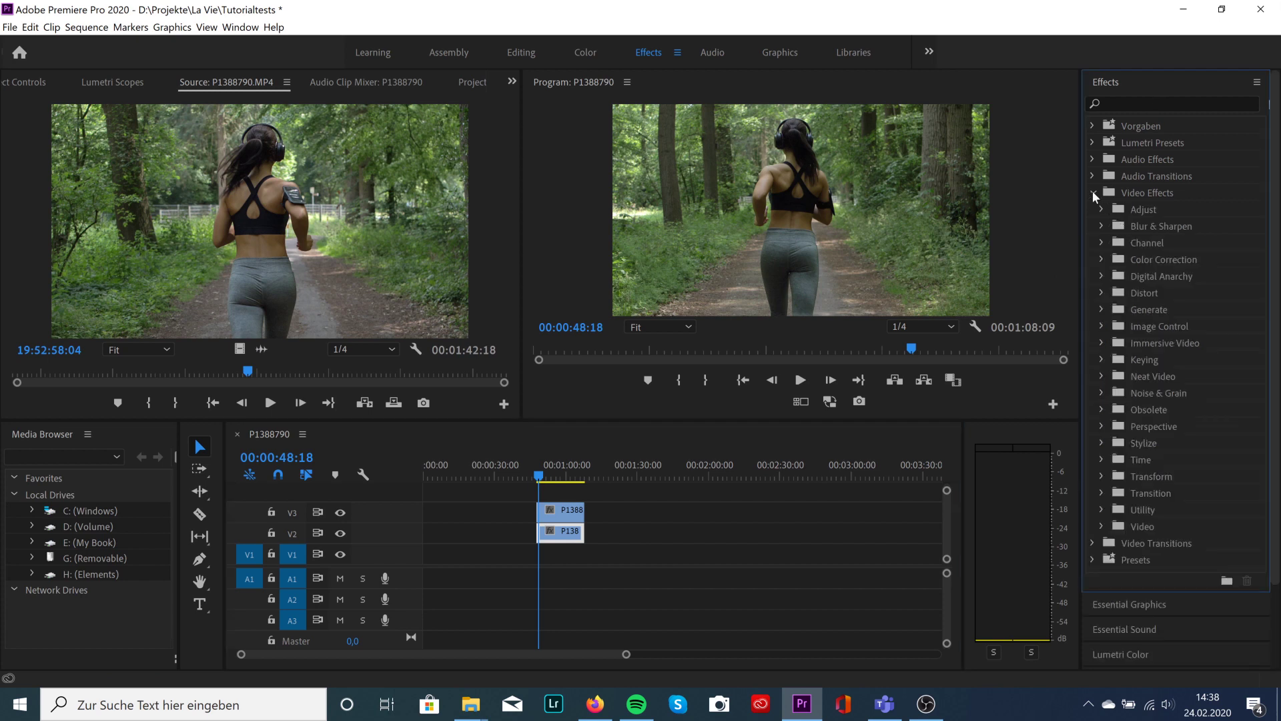
left_click(1101, 260)
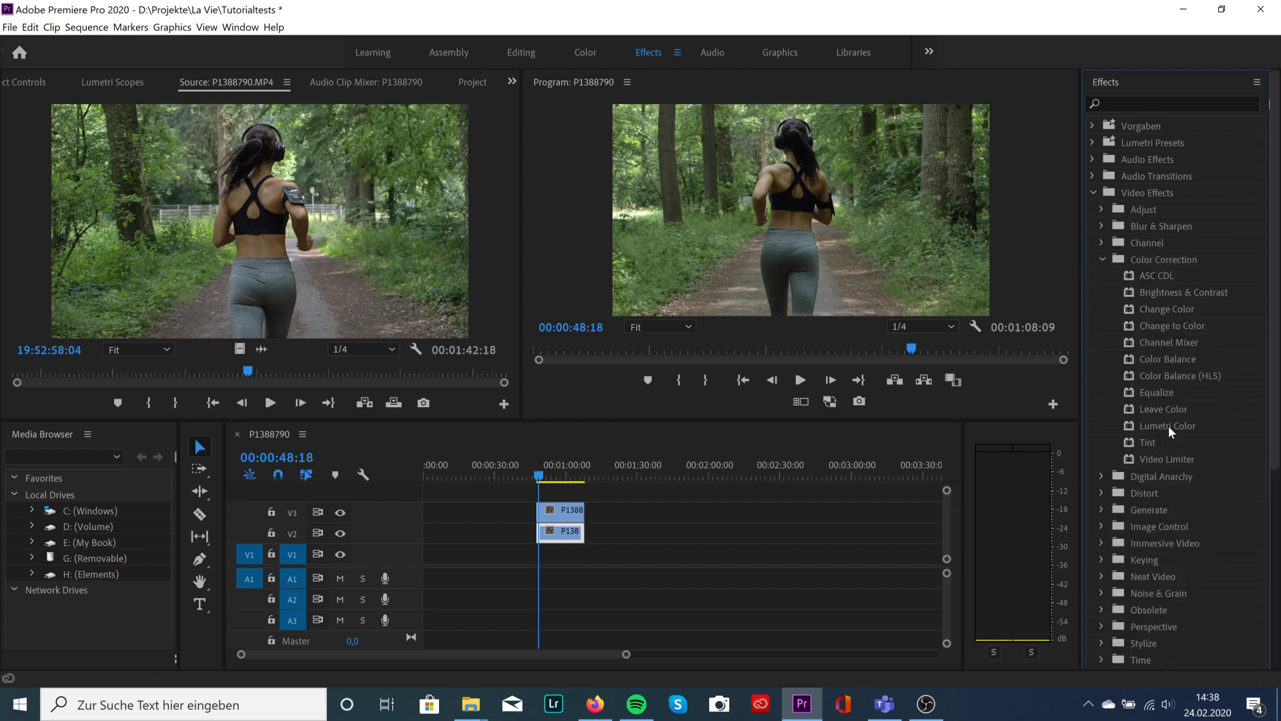
left_click_drag(1168, 426, 569, 538)
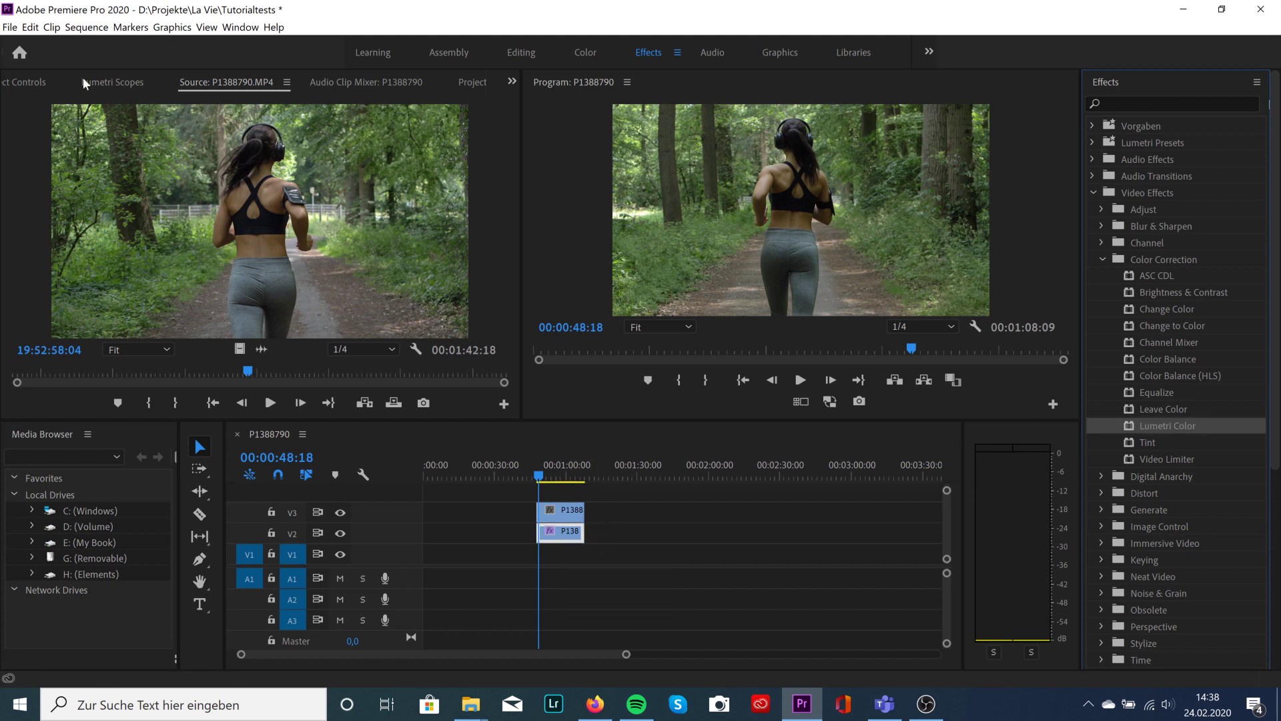
left_click(28, 83)
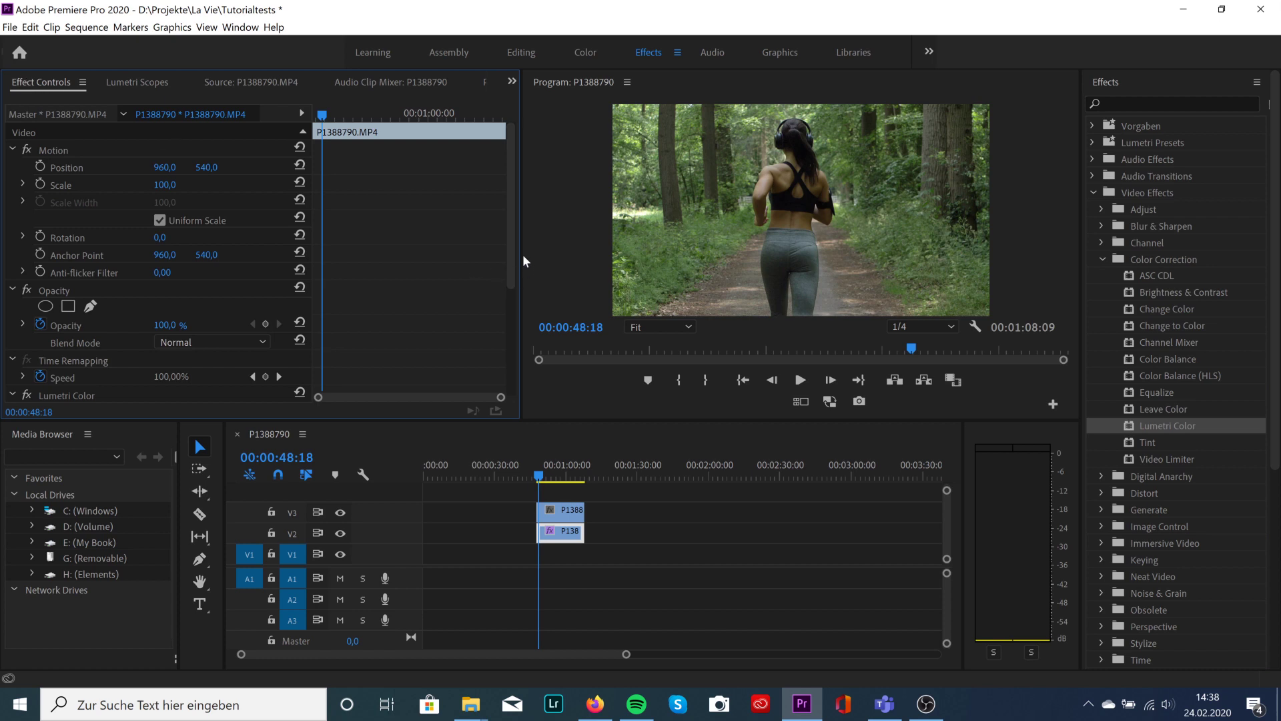
left_click_drag(511, 250, 486, 367)
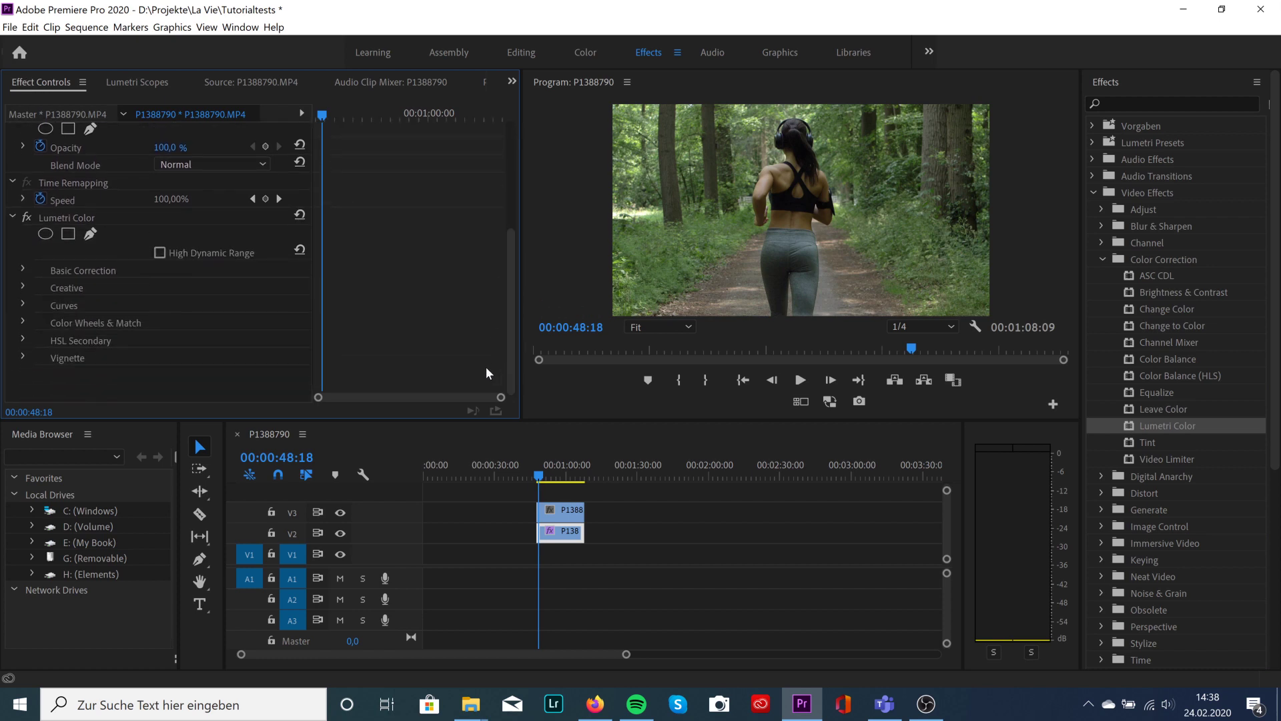
- Set the V2 clip's Creative look to Stratocaster at intensity 80, then hide track V3
left_click(22, 285)
left_click(187, 324)
scroll(226, 494, "down", 15)
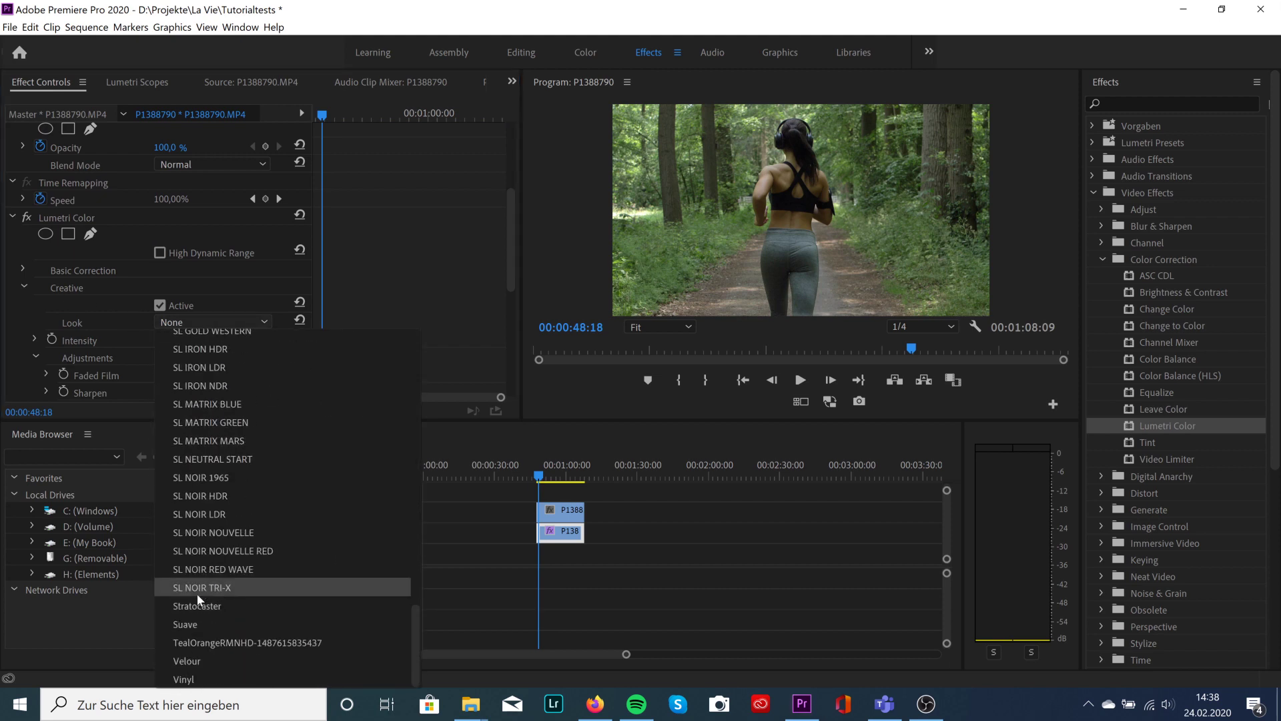
left_click(195, 606)
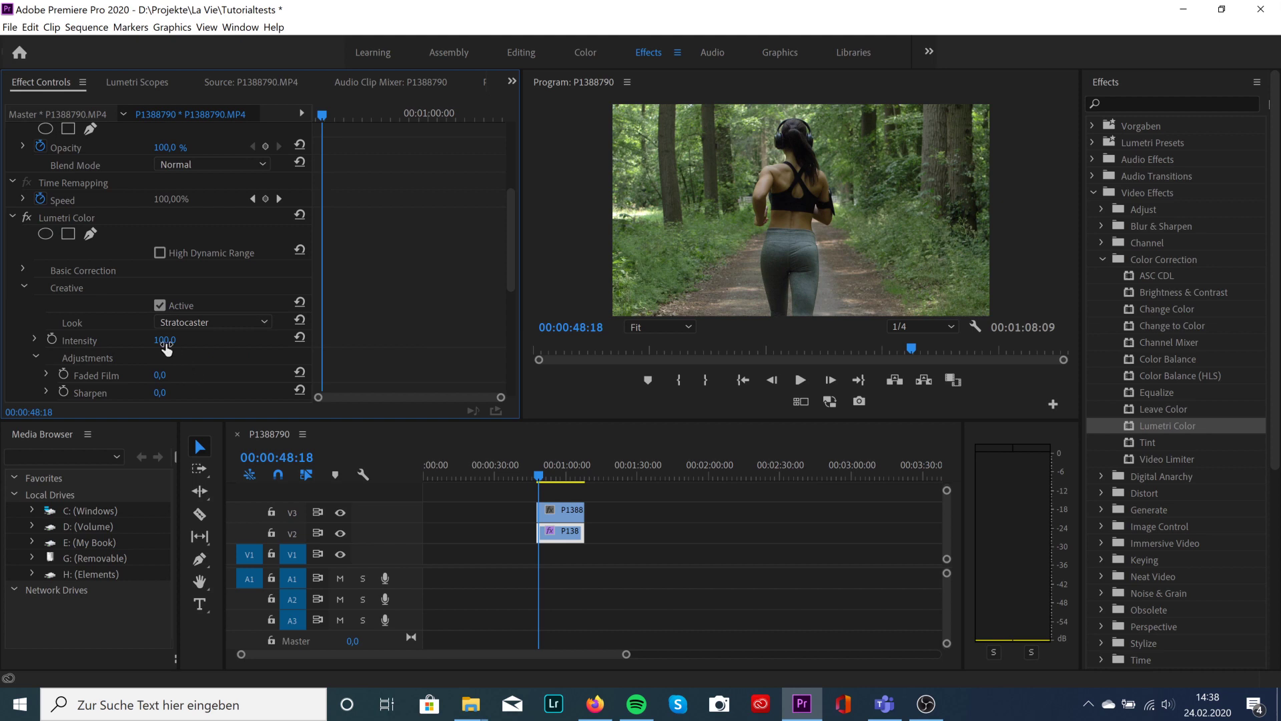
left_click_drag(164, 339, 159, 339)
left_click(341, 512)
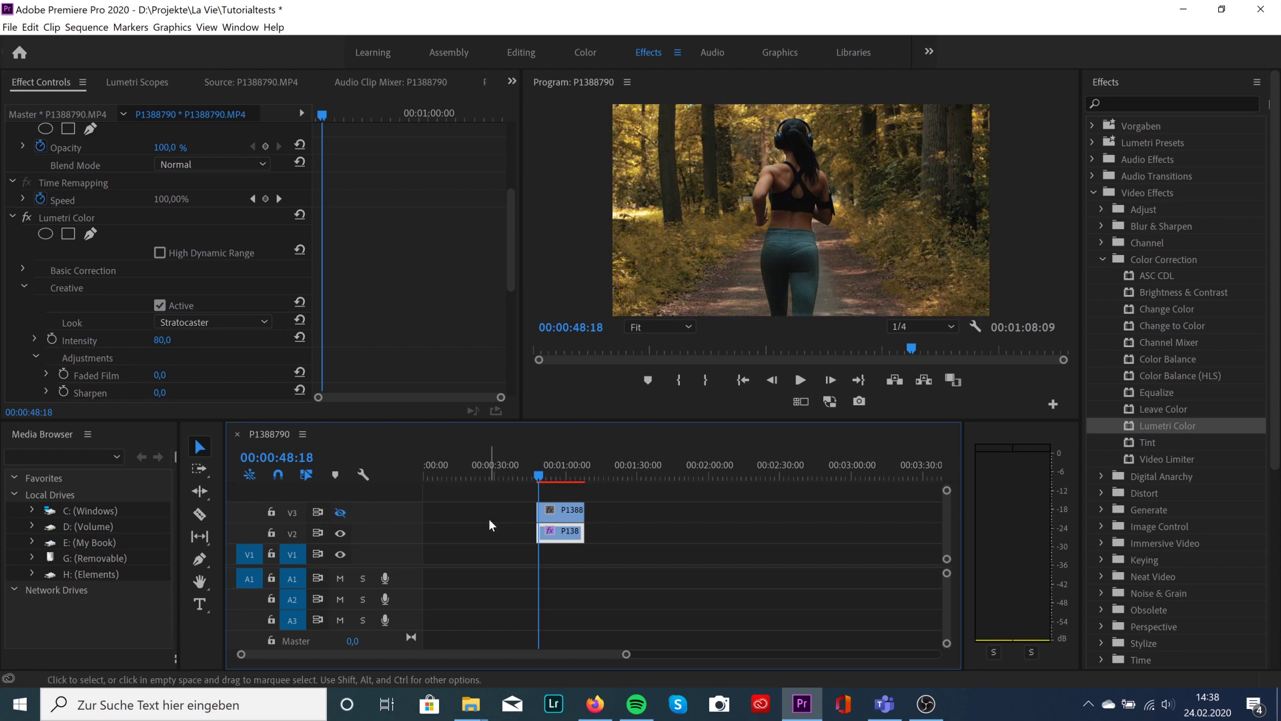
- Show track V3 again and apply the Crop effect, found by searching 'crop', to the V3 clip
left_click(341, 513)
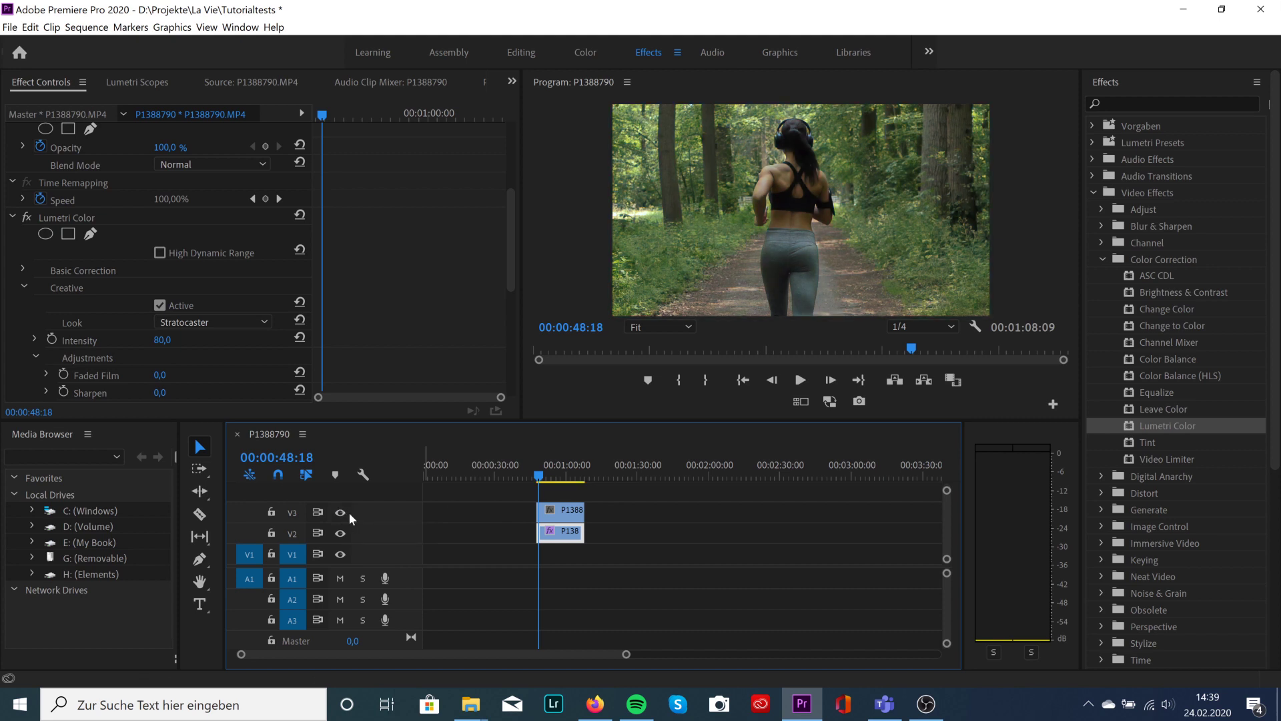
left_click(1148, 104)
type("crop")
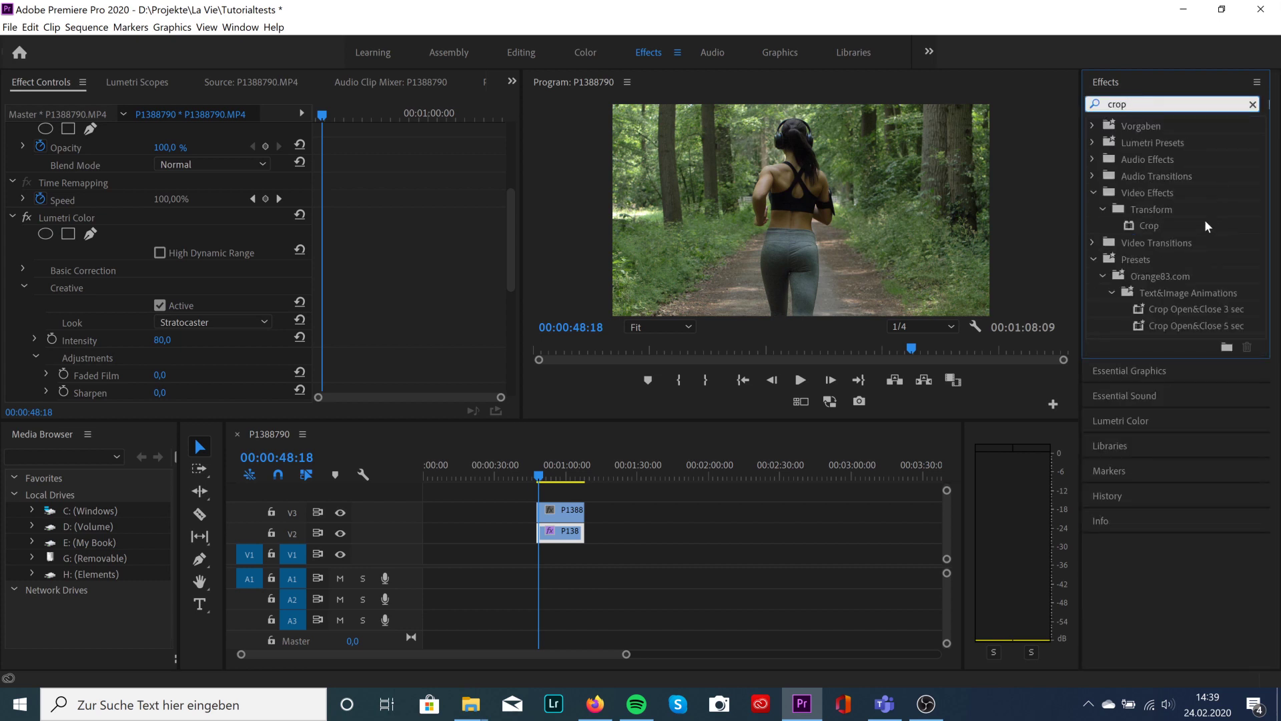
left_click(1148, 225)
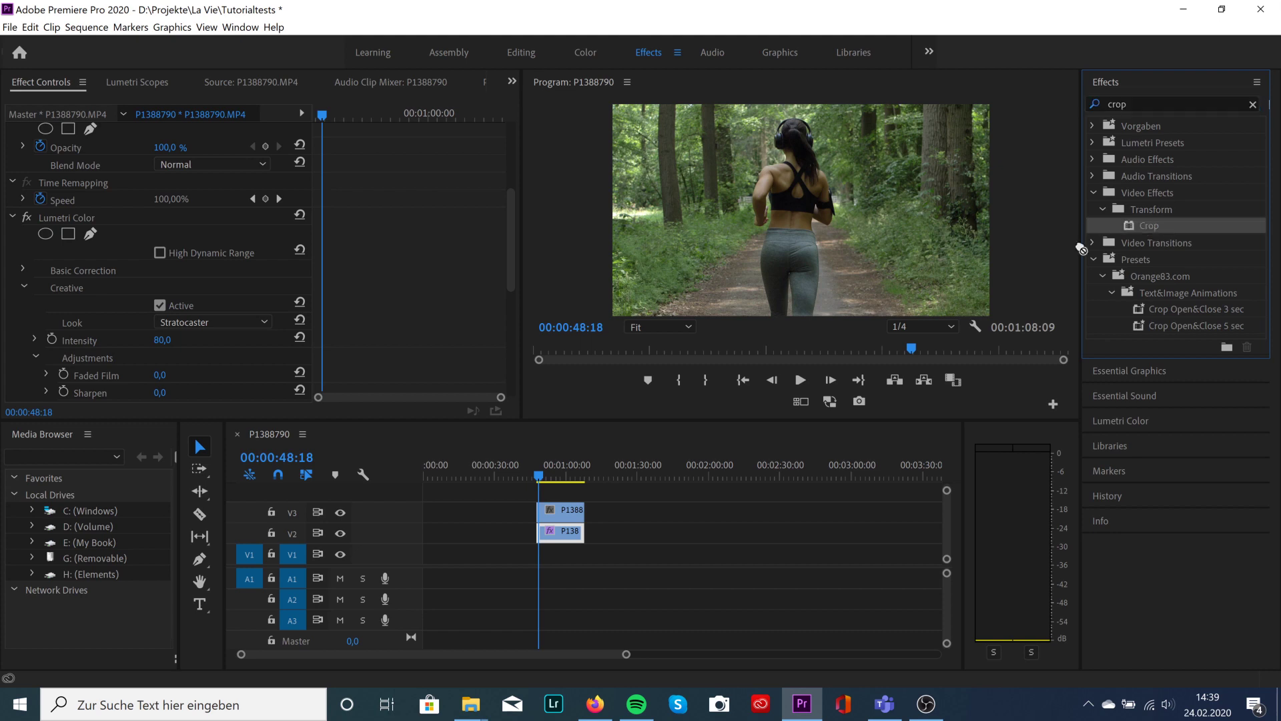
left_click_drag(570, 479, 566, 514)
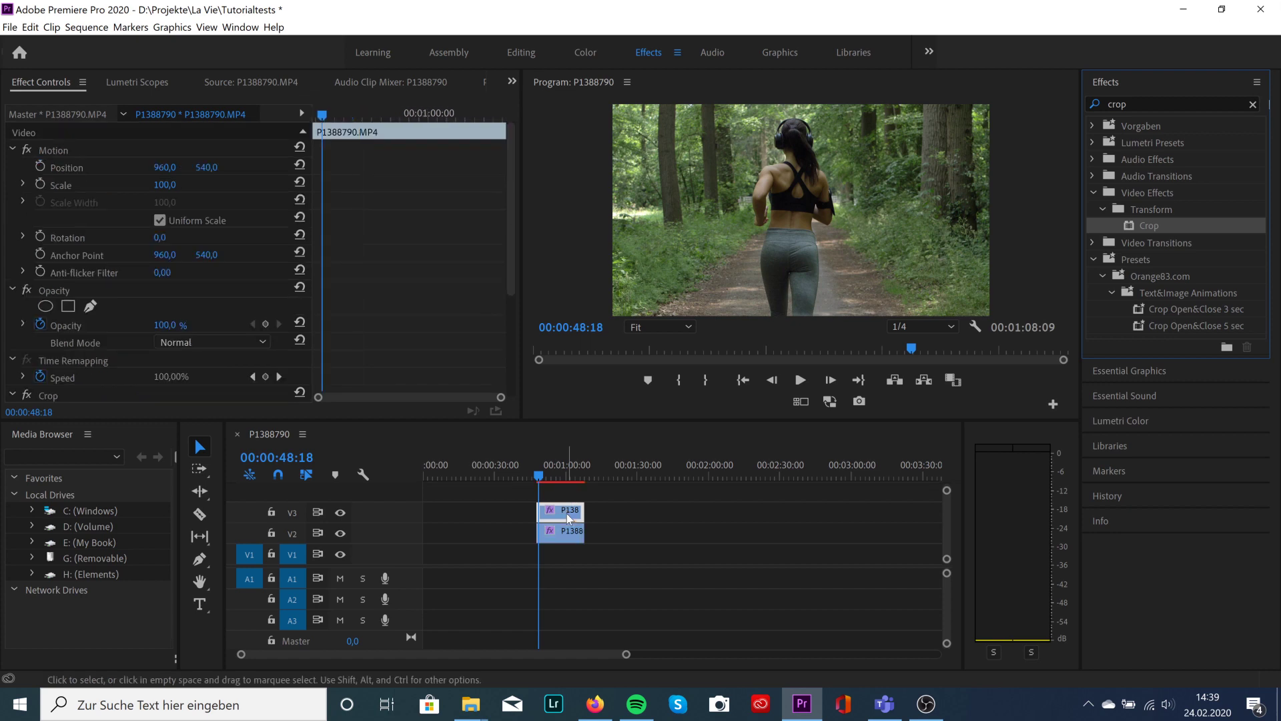
left_click_drag(513, 227, 509, 347)
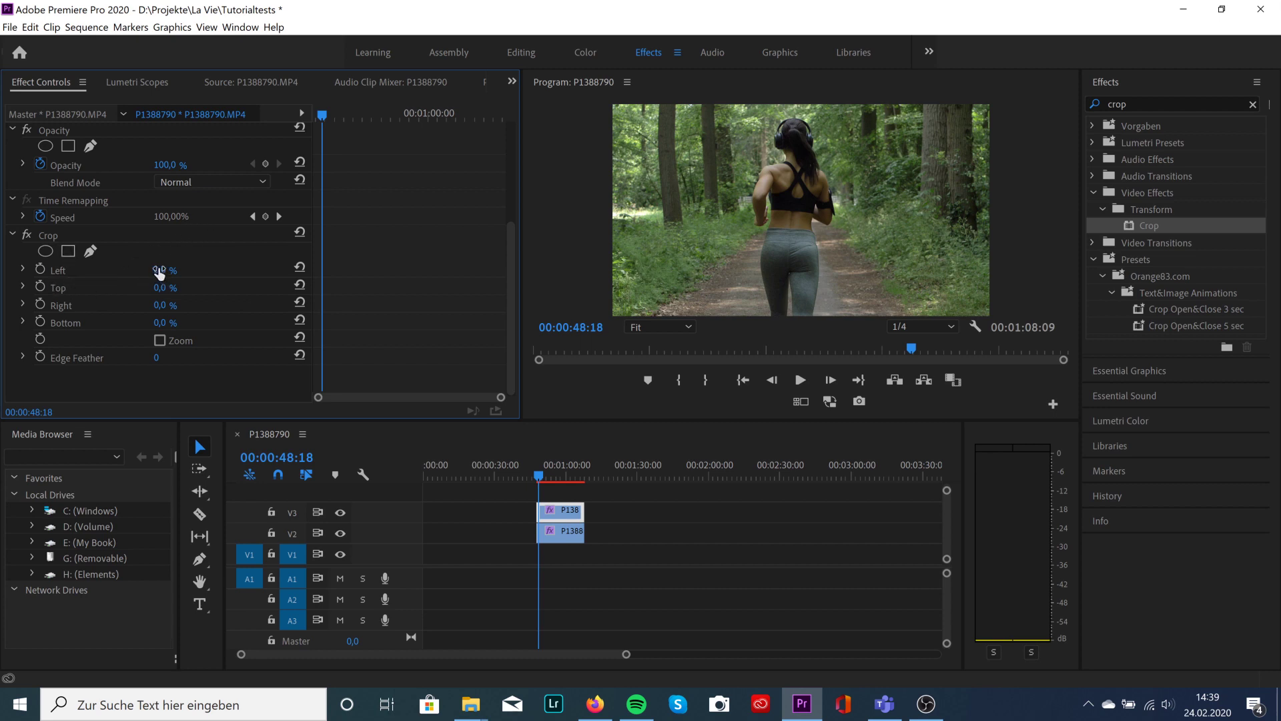
left_click_drag(158, 274, 159, 274)
mouse_move(159, 274)
left_mouse_down()
mouse_move(225, 273)
mouse_move(159, 273)
mouse_move(223, 274)
mouse_move(159, 273)
mouse_move(161, 288)
mouse_move(227, 288)
mouse_move(160, 288)
left_mouse_up()
- Enable Crop Left keyframing and keyframe Crop Left at 100% around 00:00:47:17
left_click(40, 268)
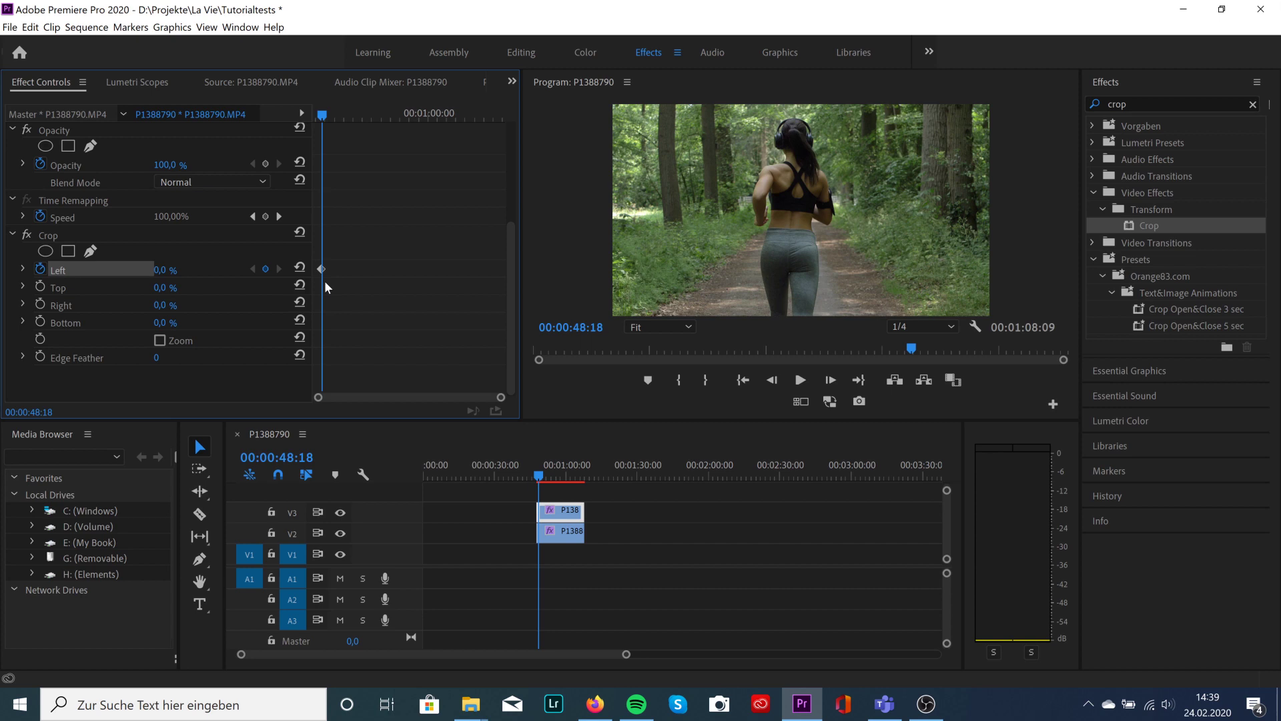
left_click_drag(321, 269, 302, 273)
left_click_drag(326, 113, 361, 125)
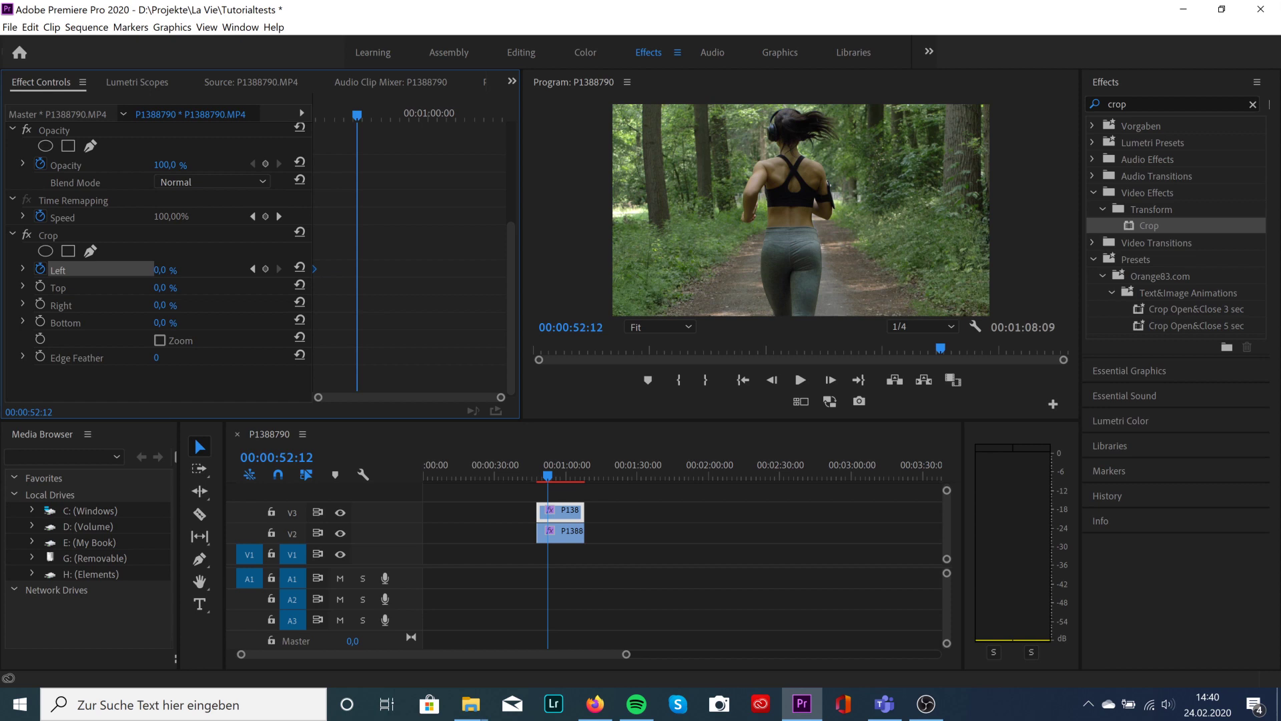
left_click_drag(165, 270, 365, 269)
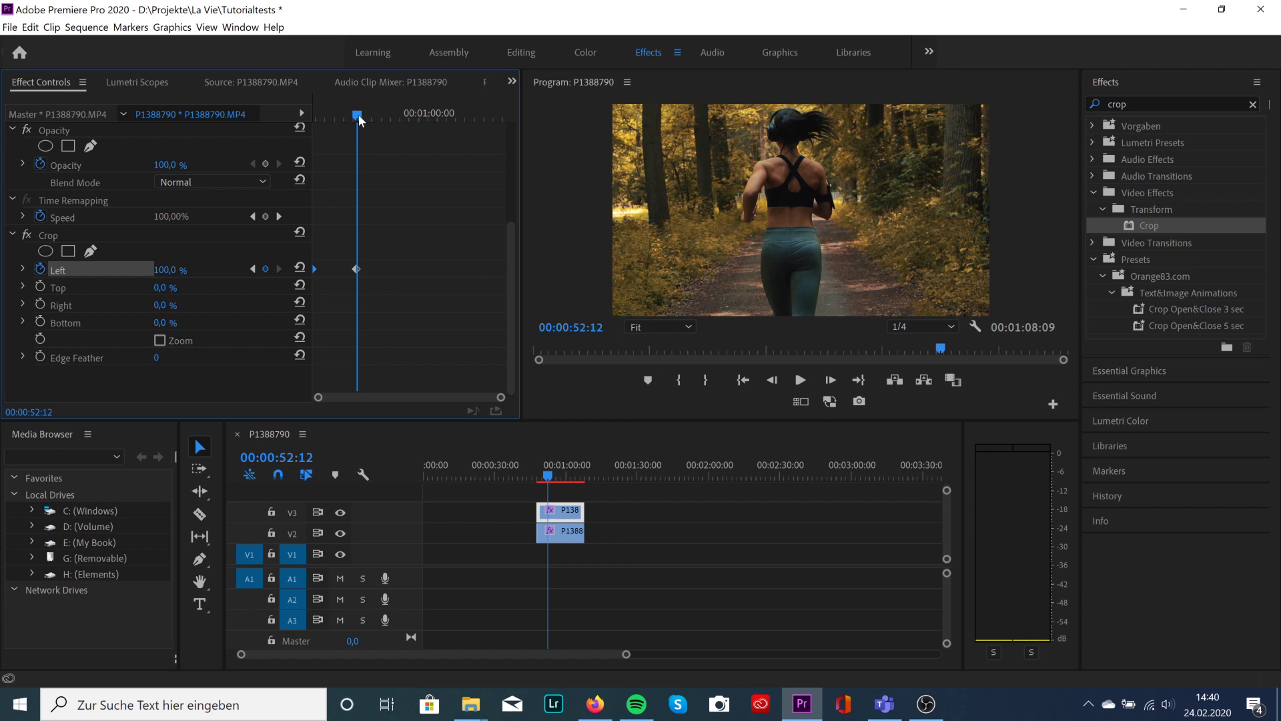
- Add a Crop Left keyframe at 00:00:54:07 and a 0% keyframe later, then return to the start
left_click_drag(359, 114, 375, 116)
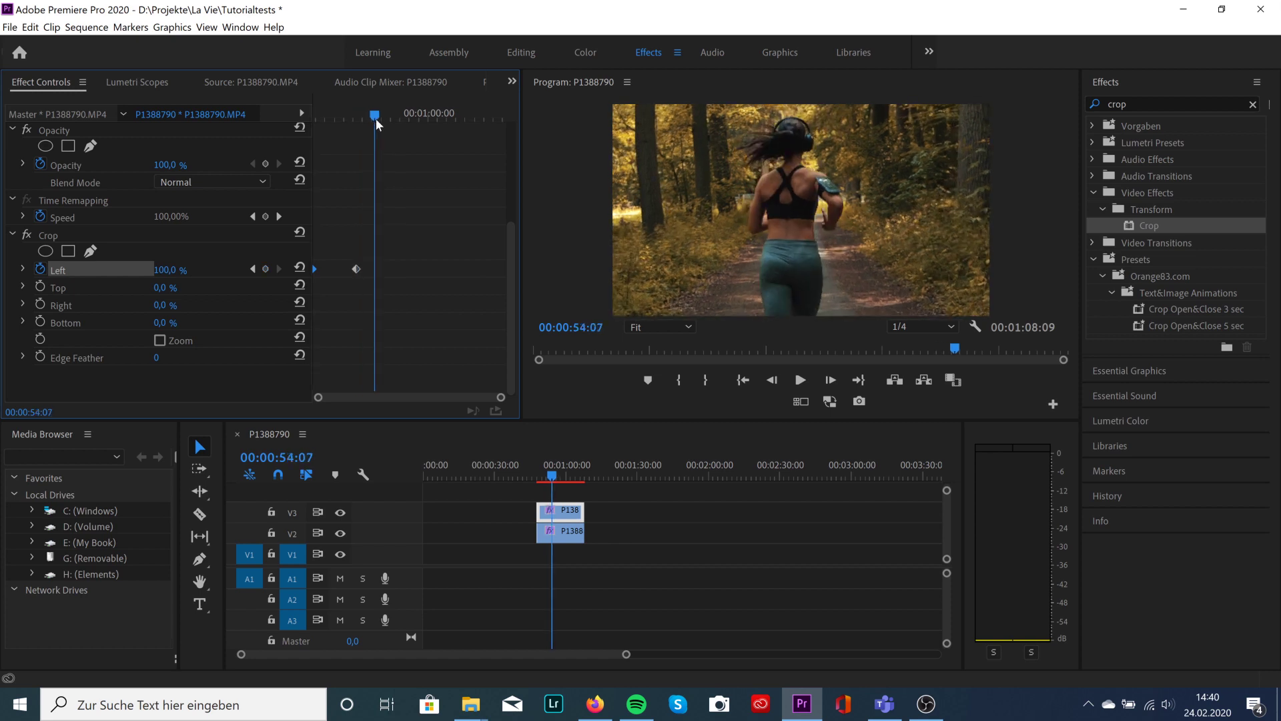
left_click(266, 269)
left_click_drag(375, 116, 424, 125)
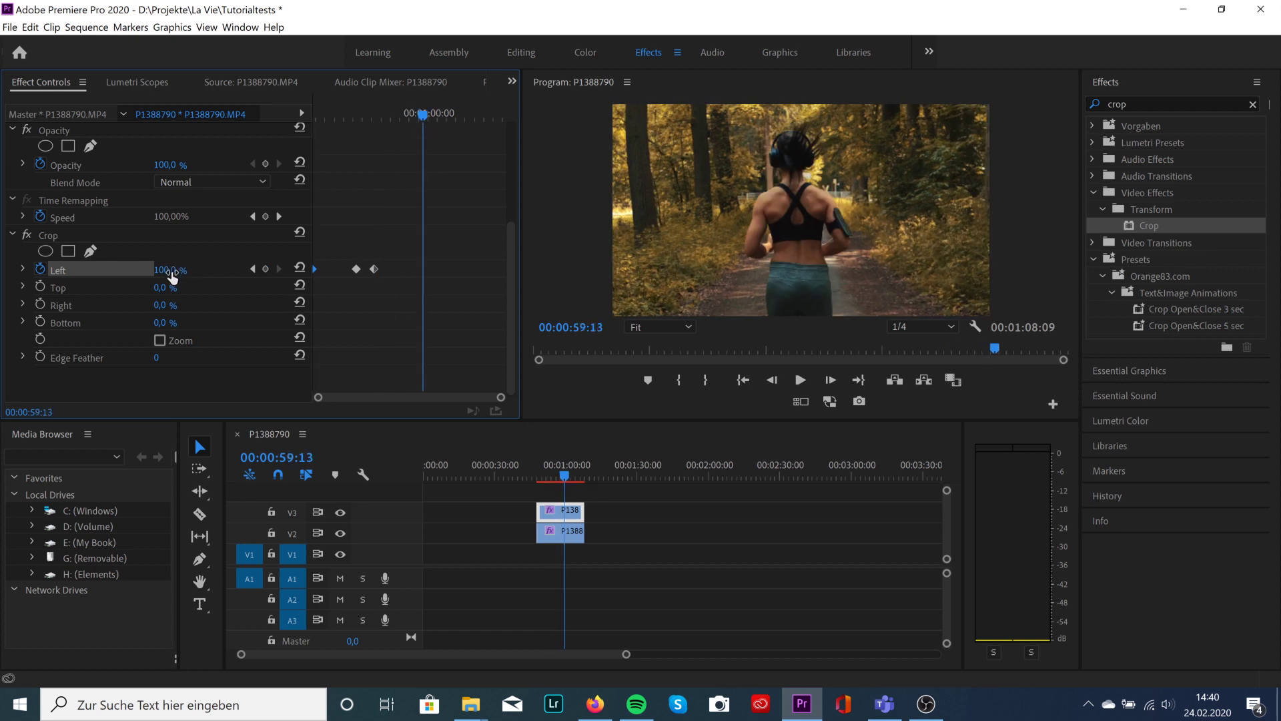
left_click(172, 275)
type("0")
key("Return")
key("Up")
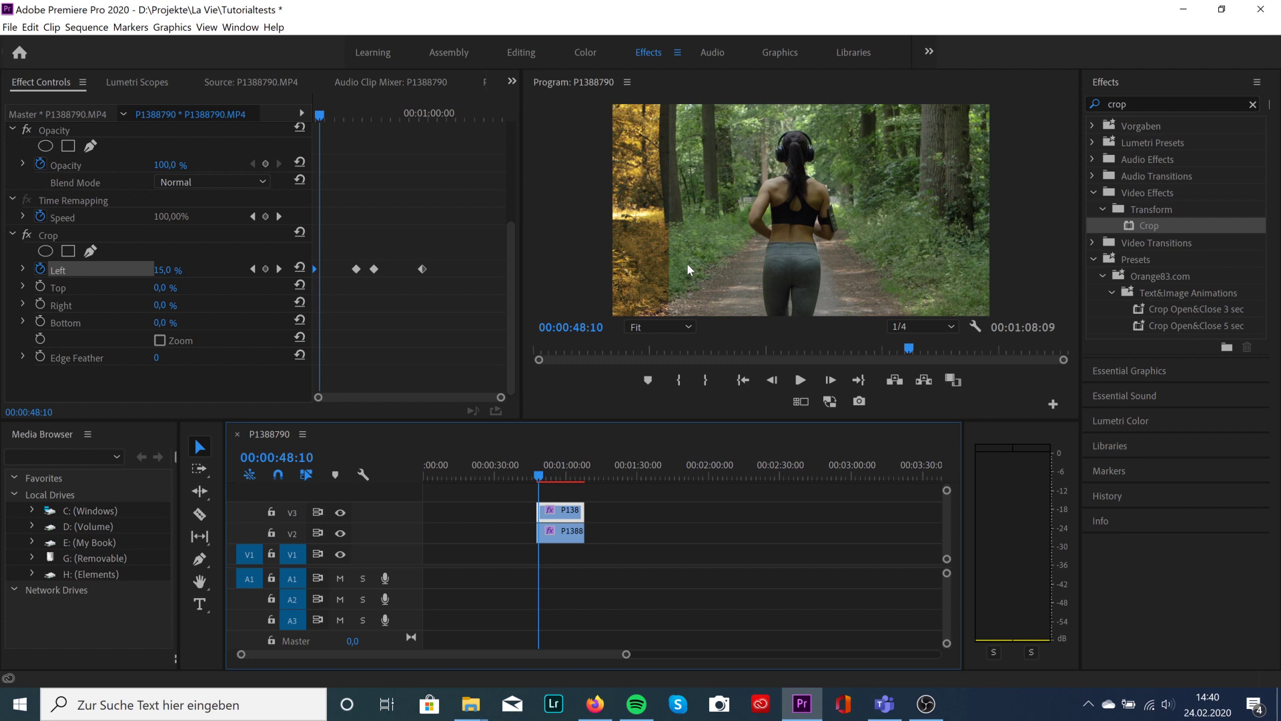
key("space")
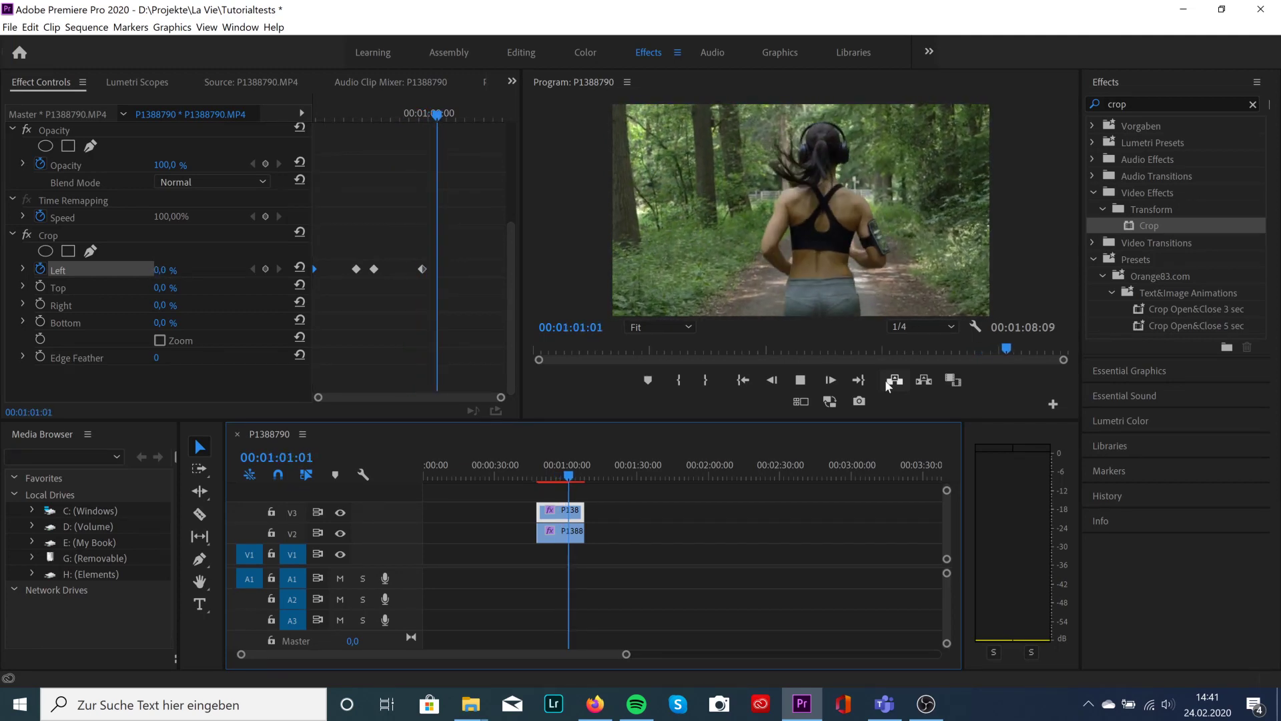
key("space")
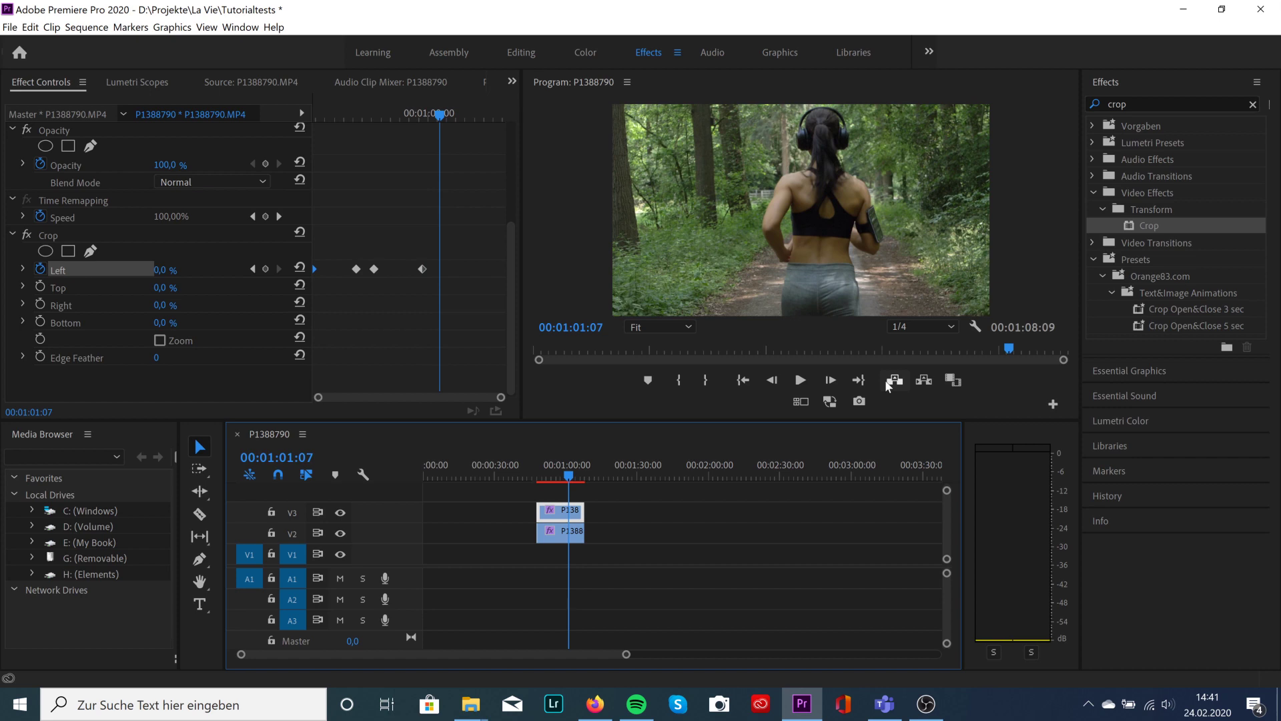